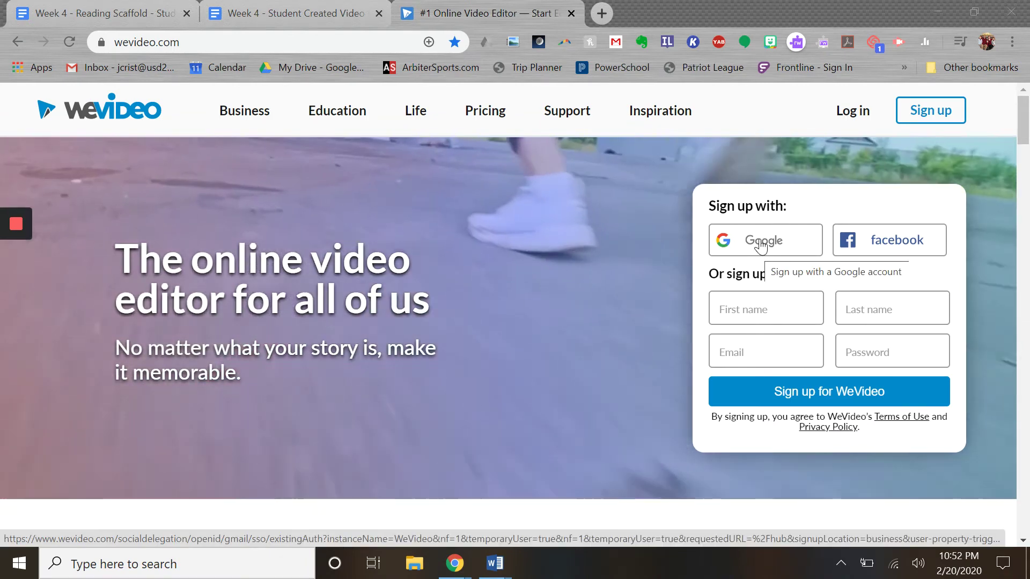
Step: Sign in with Google and wait for the dashboard showing the two 'My Video' edits
left_click(762, 245)
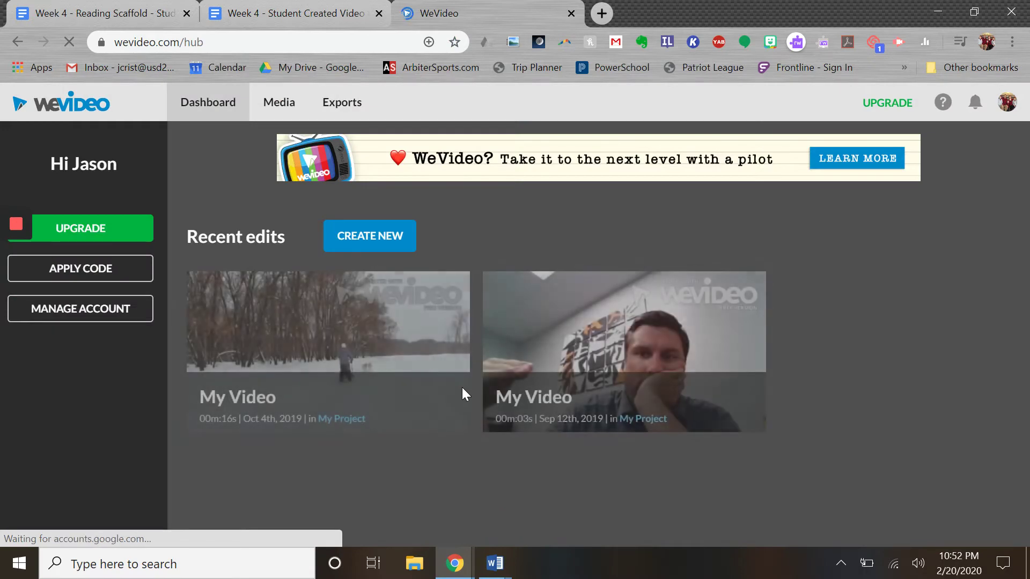
mouse_move(462, 400)
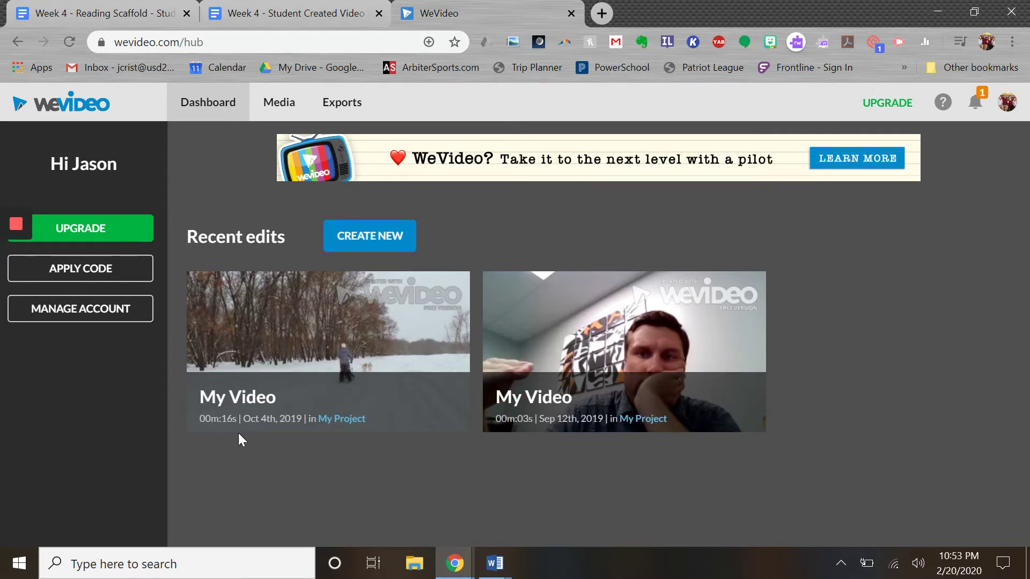
Step: Create a new video project and confirm its title as 'My Video'
left_click(371, 247)
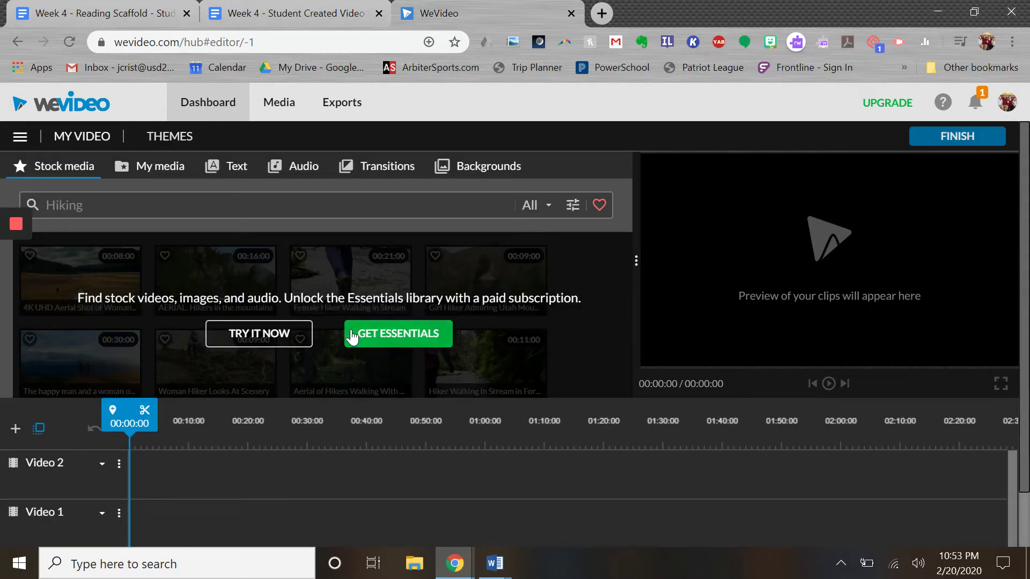
scroll(351, 338, "down", 1)
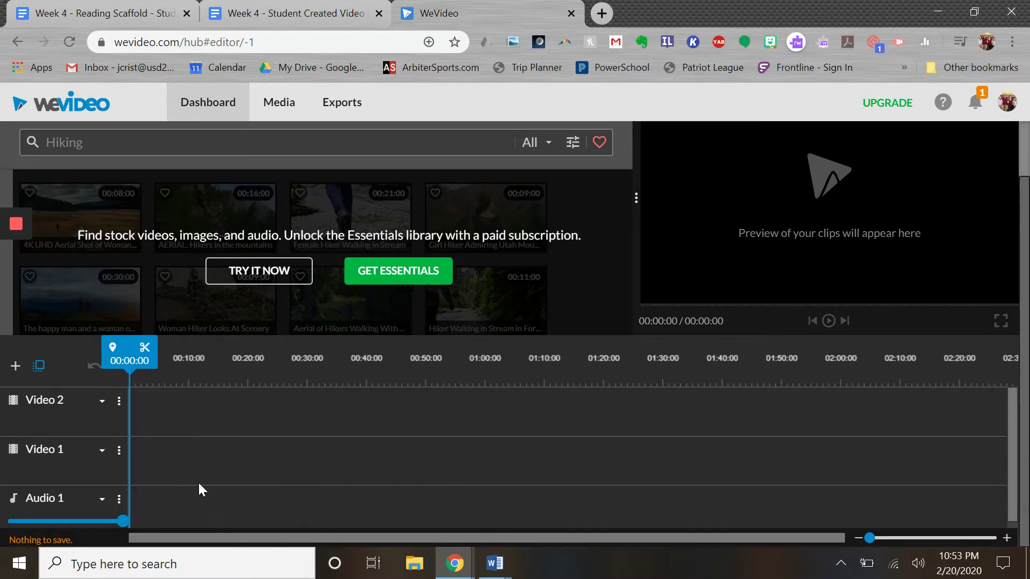
scroll(293, 501, "up", 1)
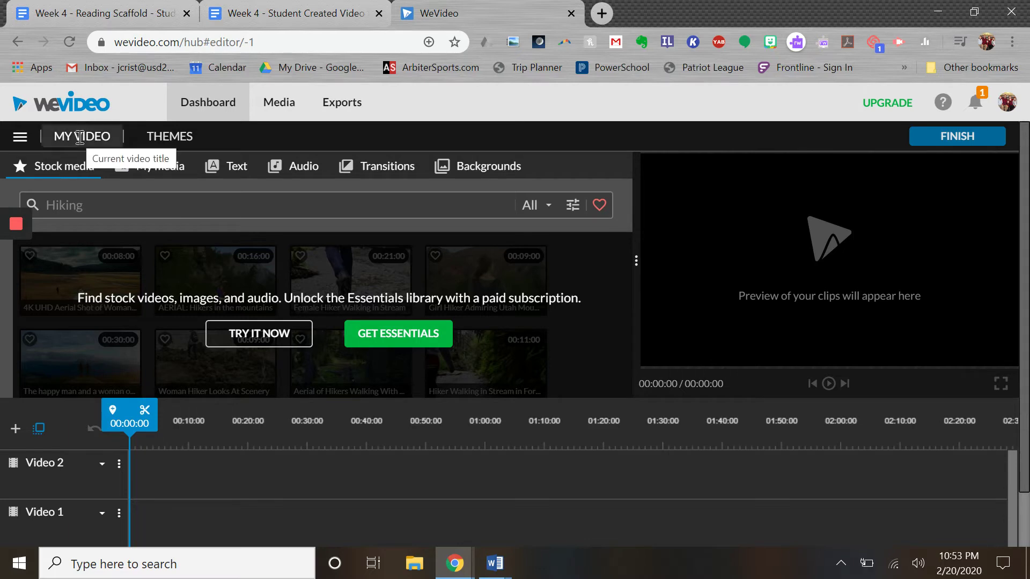
left_click(79, 138)
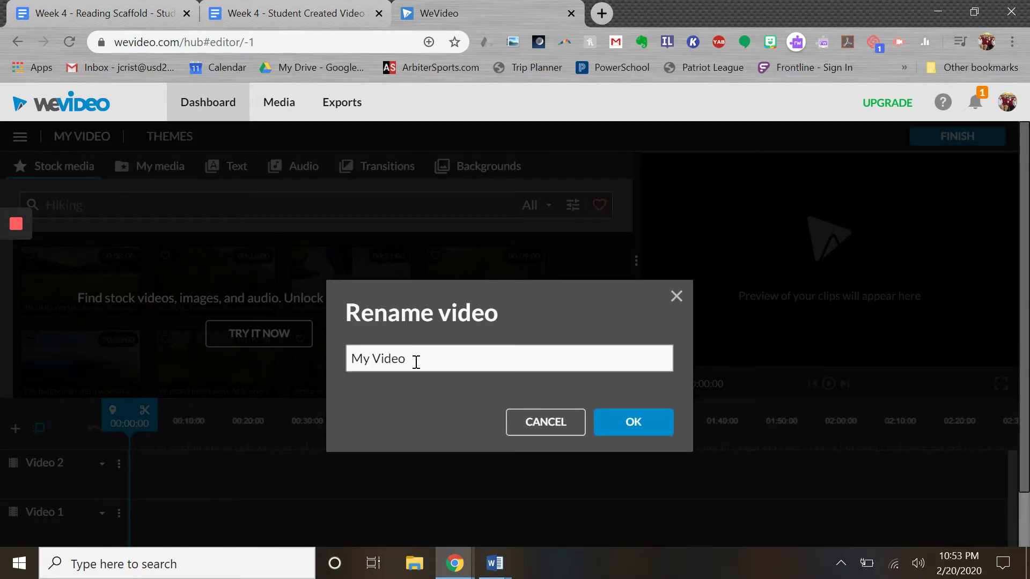
left_click(627, 427)
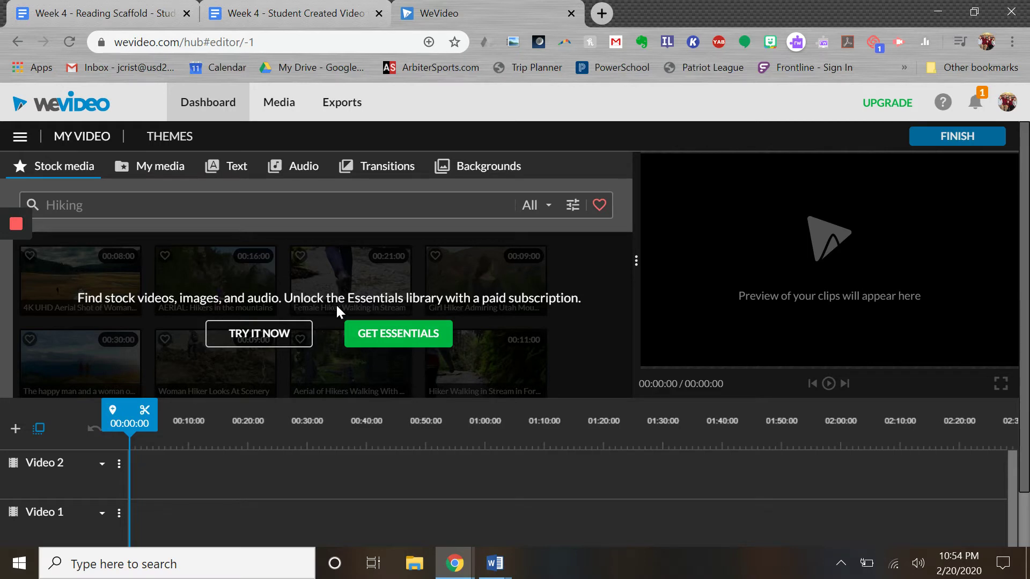
Step: Open My media and look at the Import and Record options, closing each without choosing anything
left_click(156, 172)
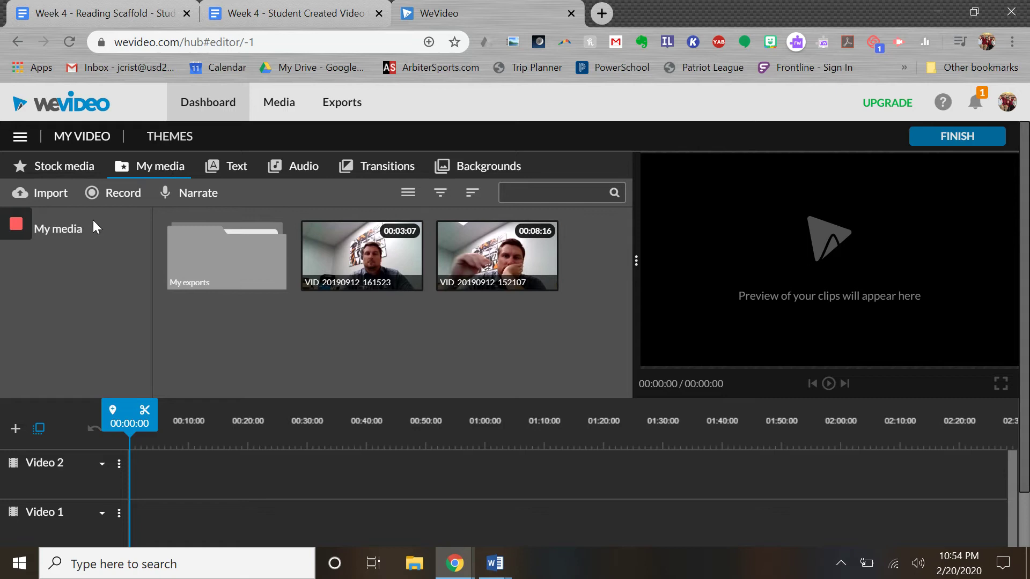
left_click(49, 196)
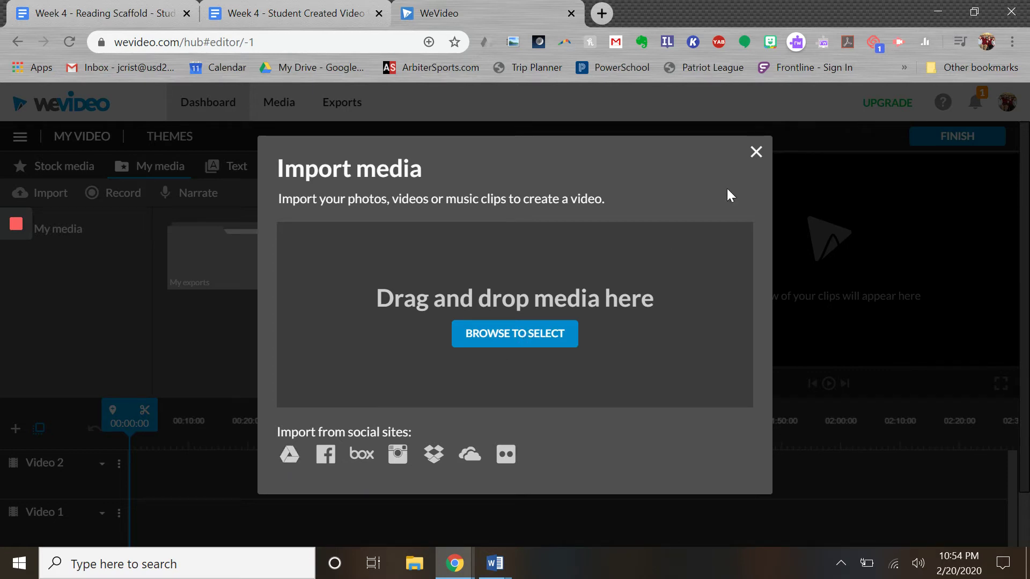
left_click(756, 153)
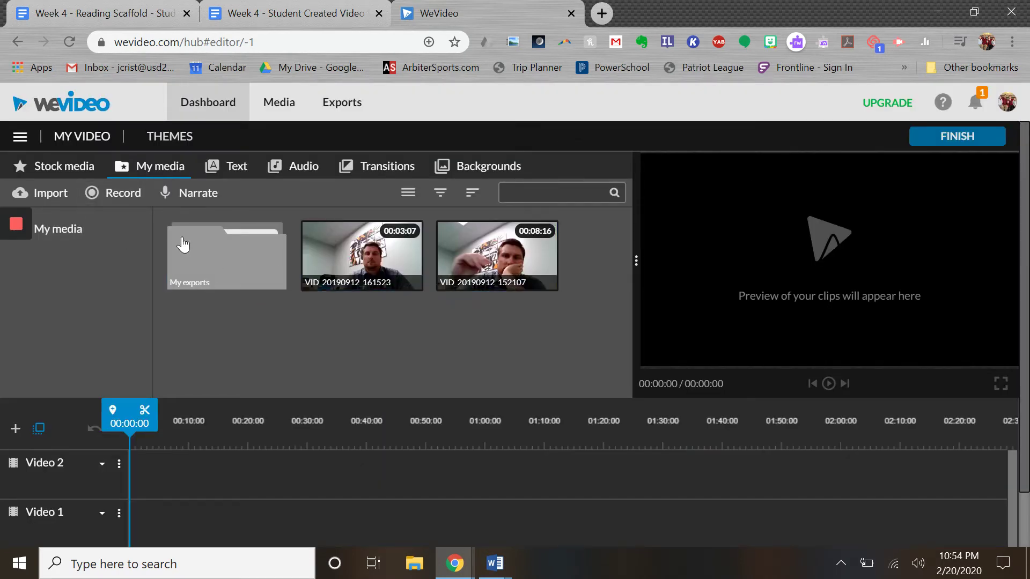
left_click(117, 195)
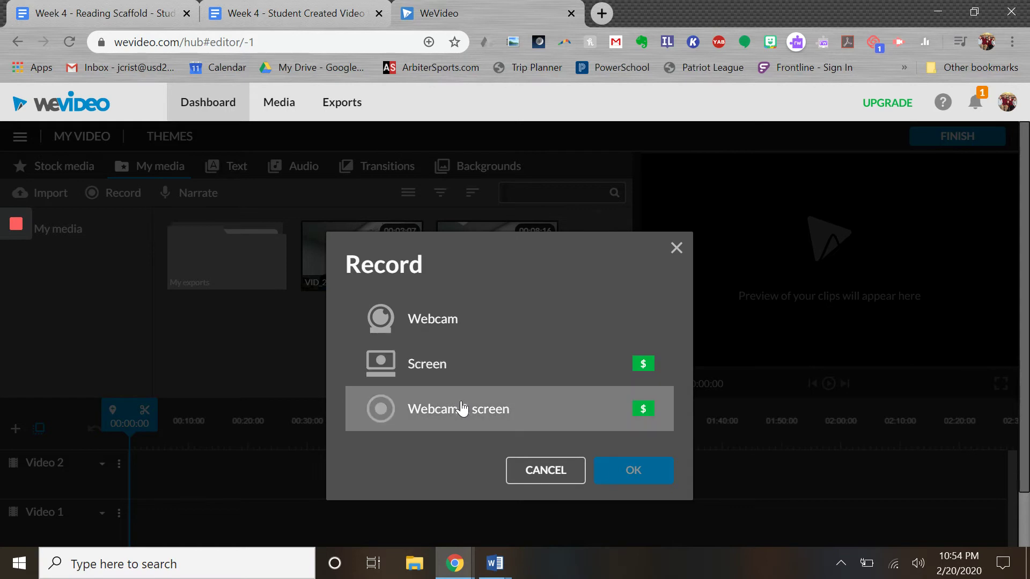
left_click(536, 478)
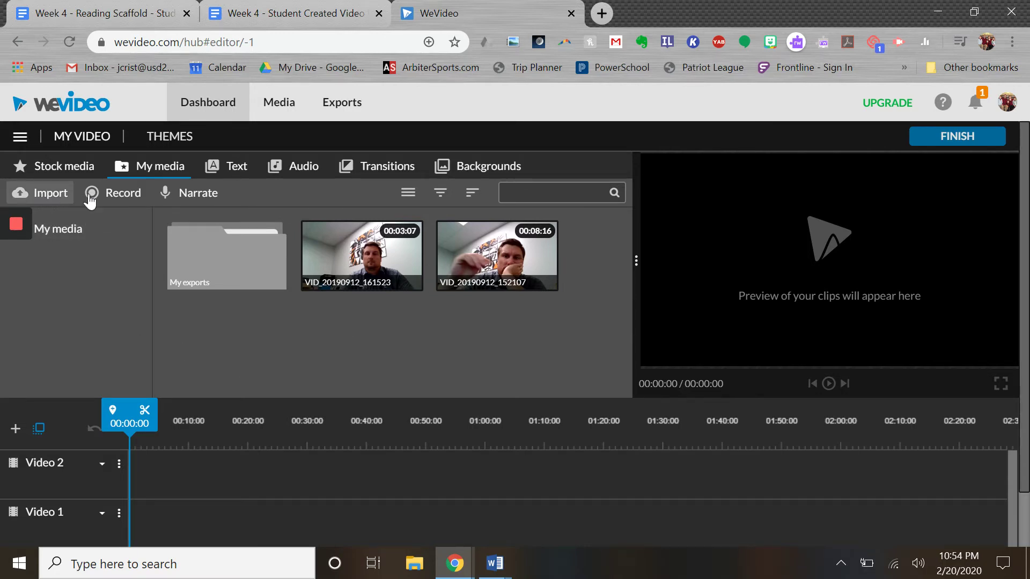
Step: Open and close the Narrate recorder, then show the Text title library
left_click(183, 199)
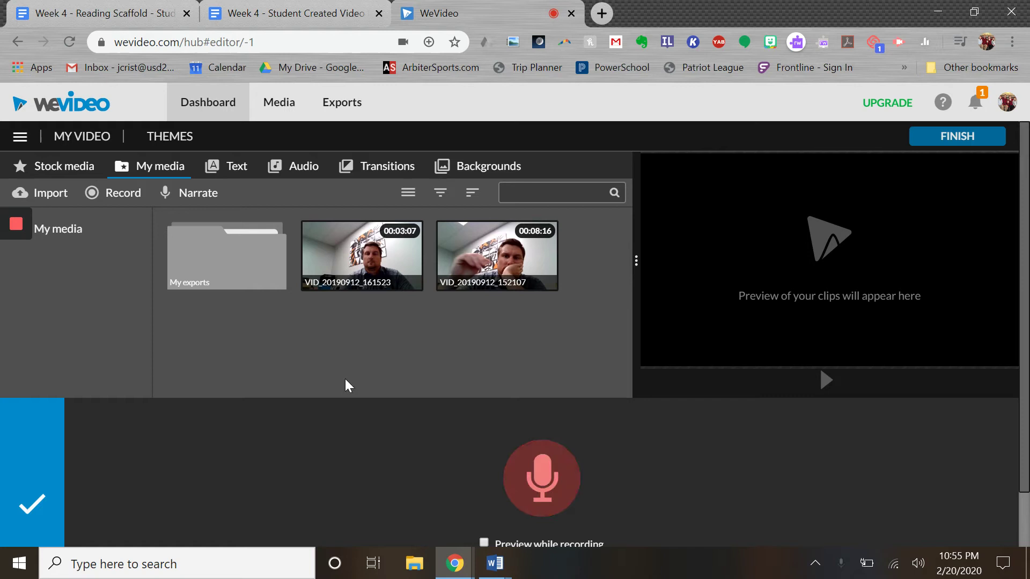
left_click(50, 506)
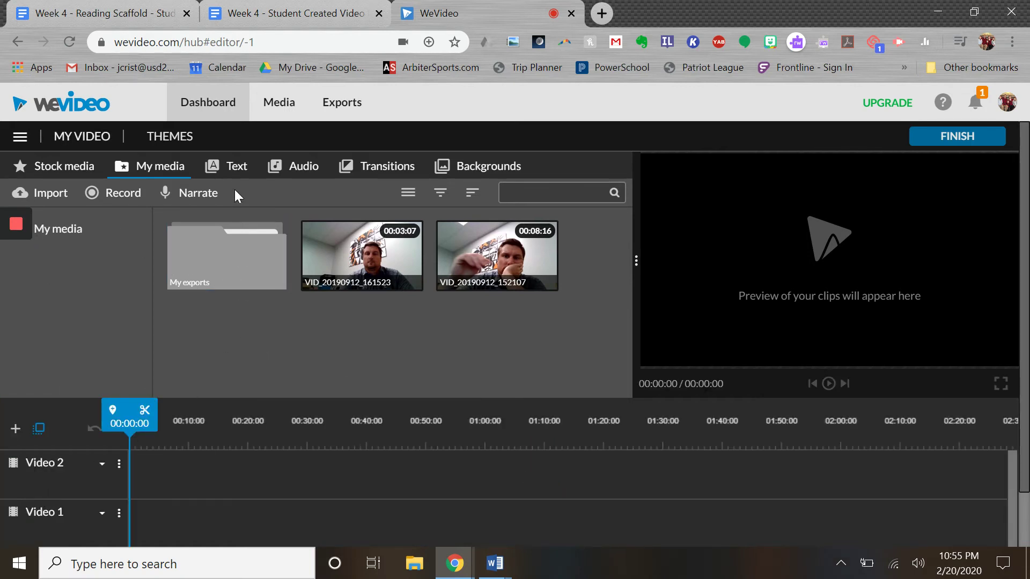
left_click(234, 170)
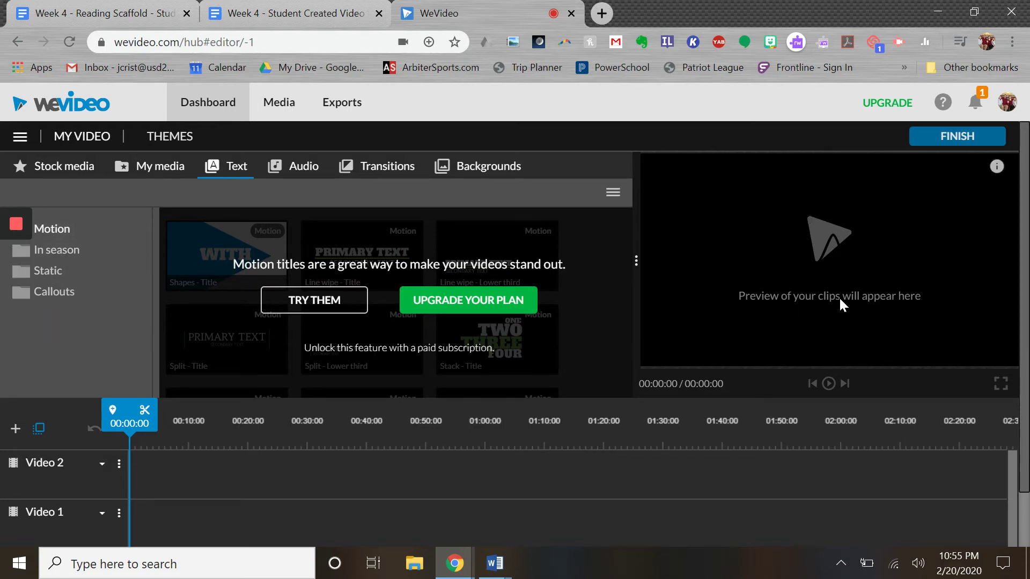
Step: Look over the Motion, In season, Static and Callouts title categories, with Motion locked behind an upgrade
mouse_move(66, 271)
mouse_move(57, 299)
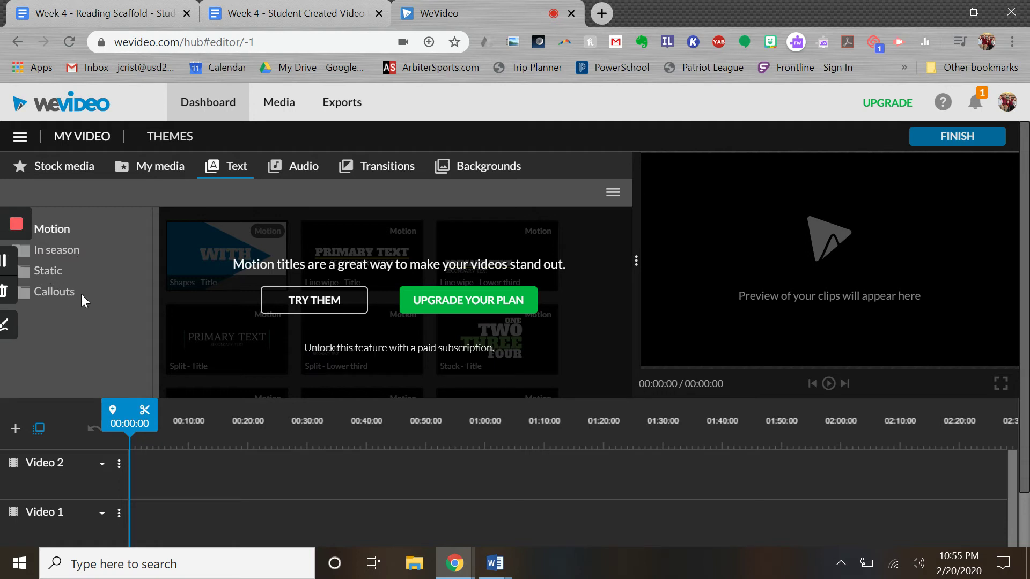
mouse_move(58, 237)
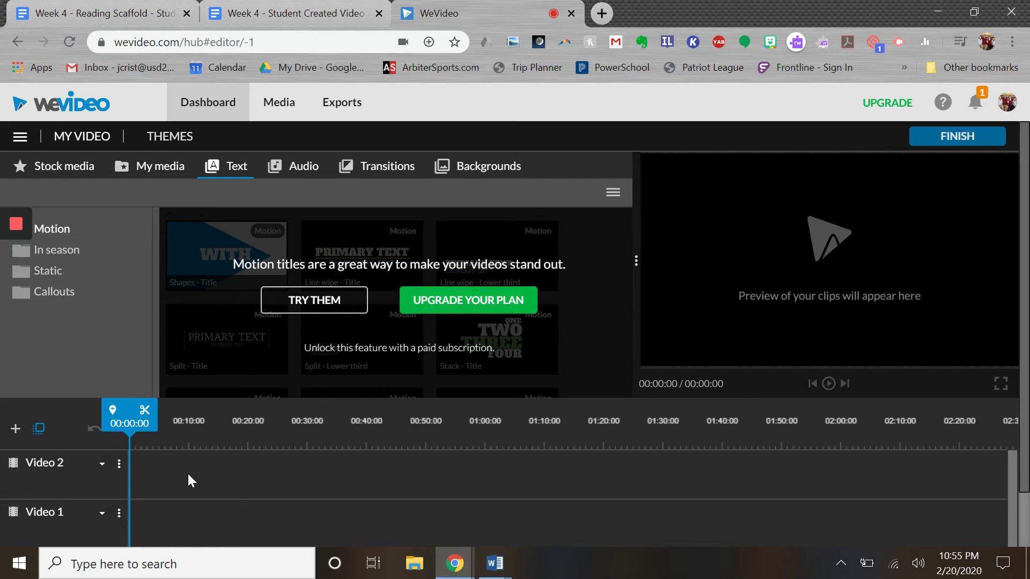
Step: Preview the Pigs sound effect from Audio > Sound Effects > Animals
left_click(290, 170)
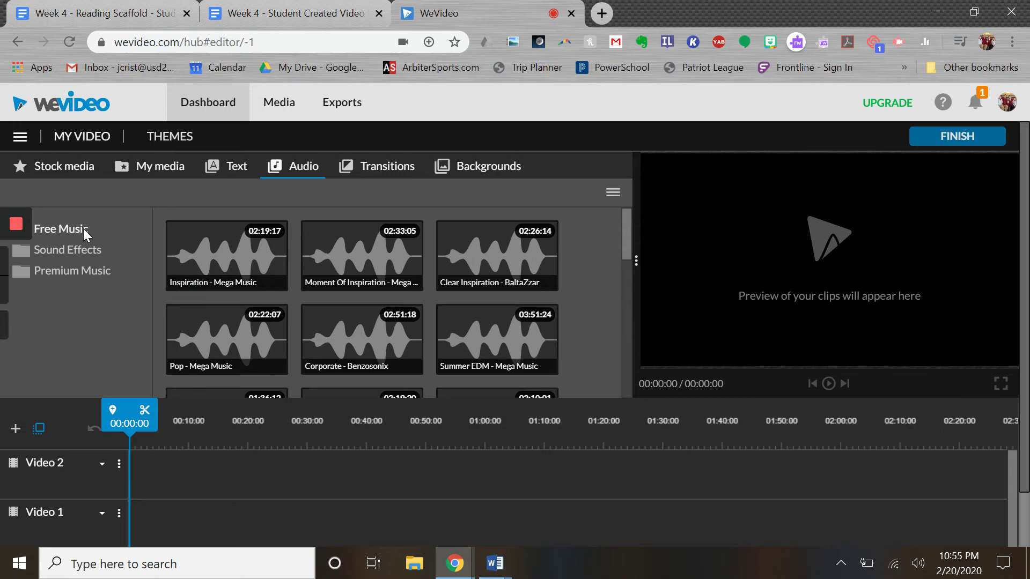
left_click(96, 252)
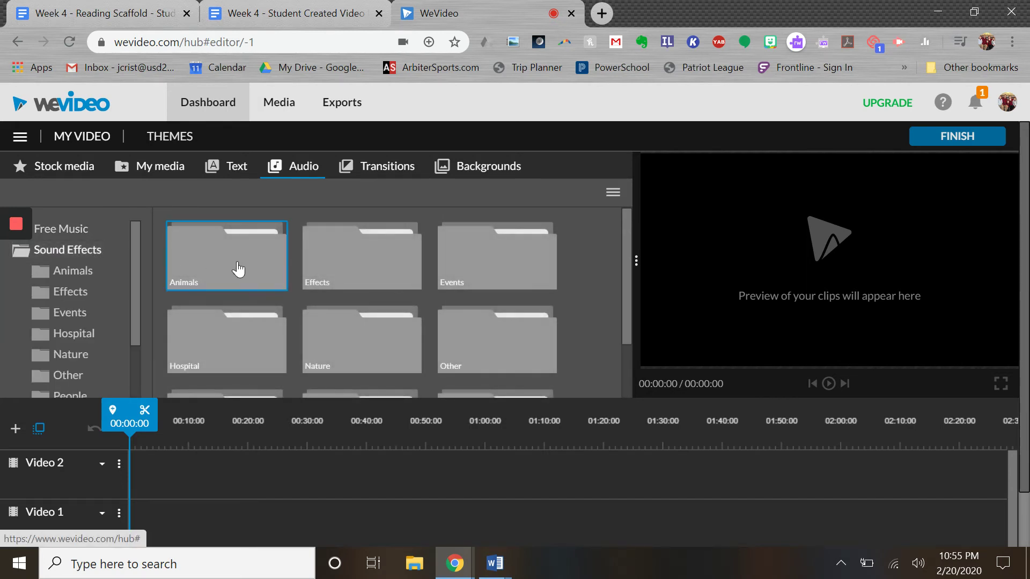
left_click(236, 270)
left_click(372, 260)
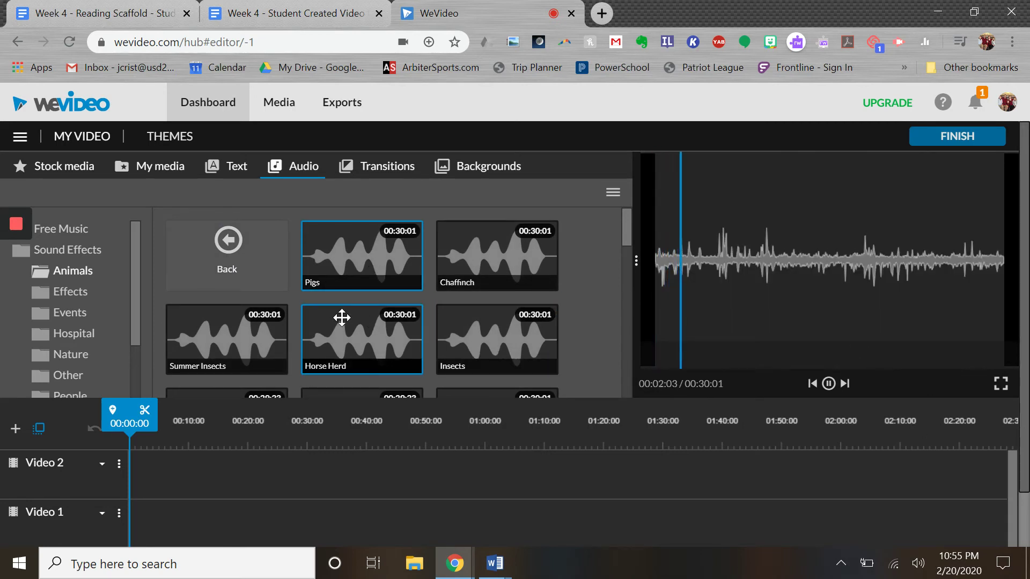
Step: Preview the Cross dissolve transition, then the Yellow Aurora background
left_click(235, 175)
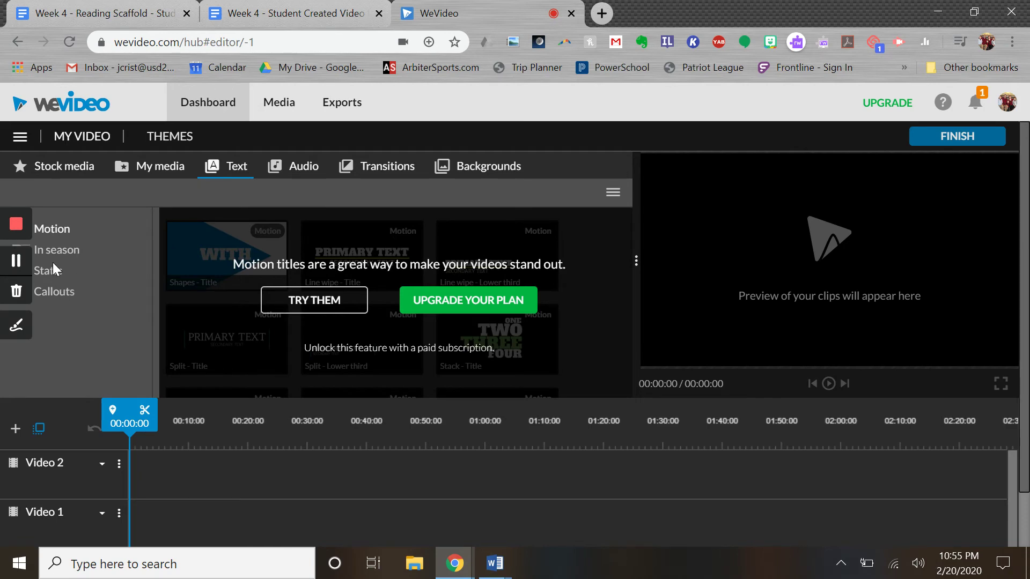
left_click(375, 166)
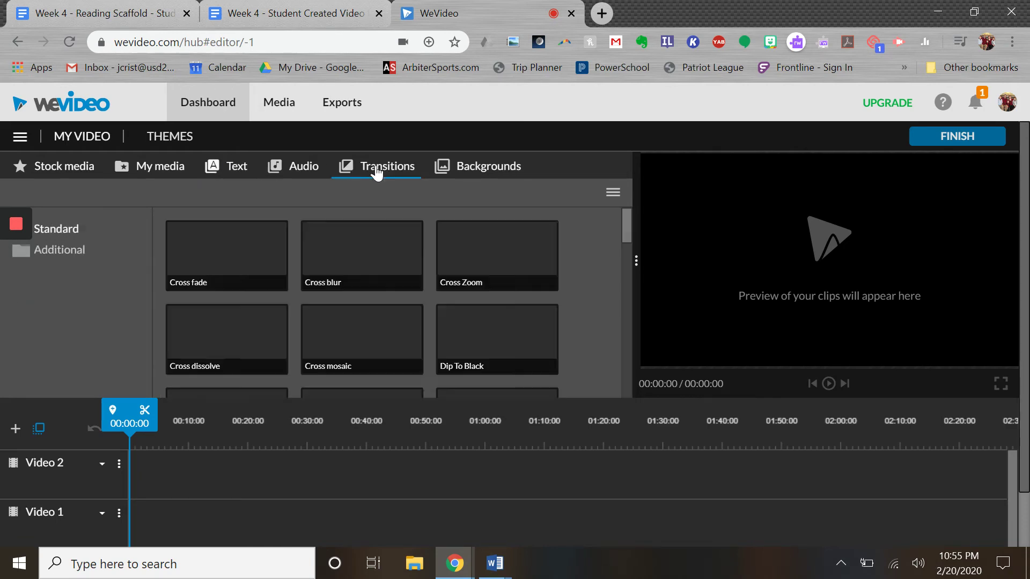
left_click(226, 338)
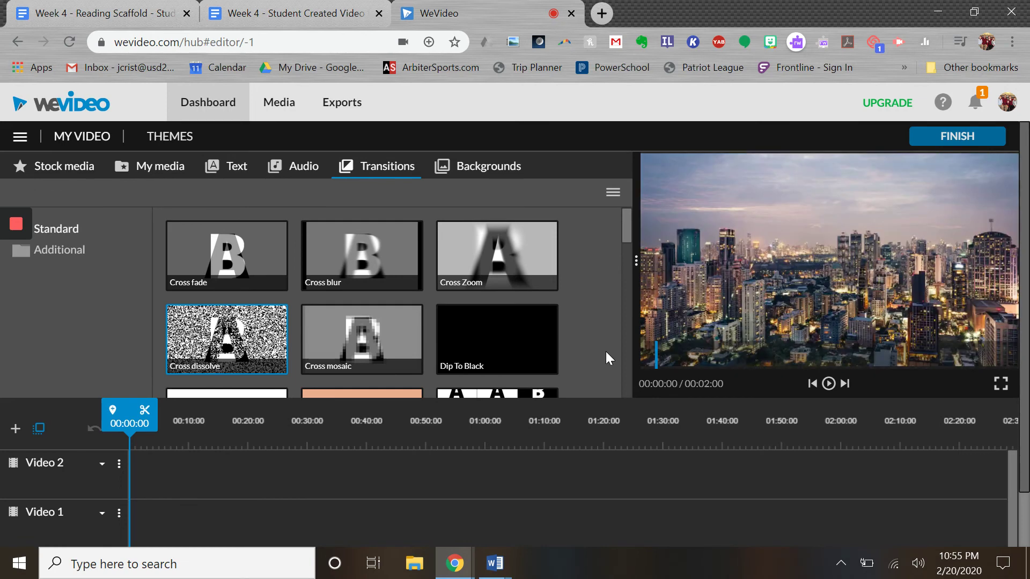
left_click(465, 170)
left_click(231, 270)
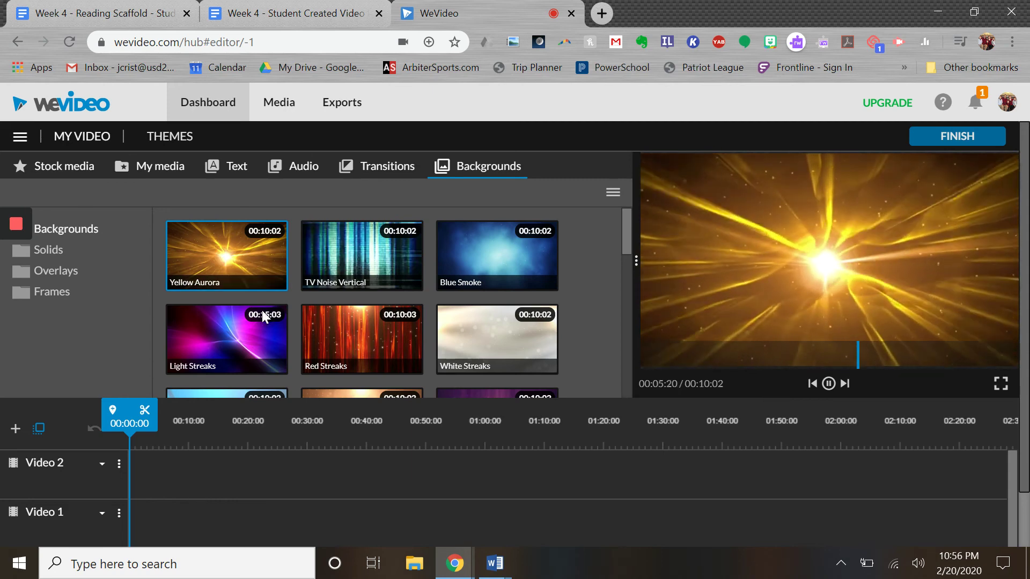
Step: Place VID_20190912_161523 on Video 2 and remove the Yellow Aurora clip from Video 1
left_click_drag(225, 247, 289, 528)
left_click(146, 170)
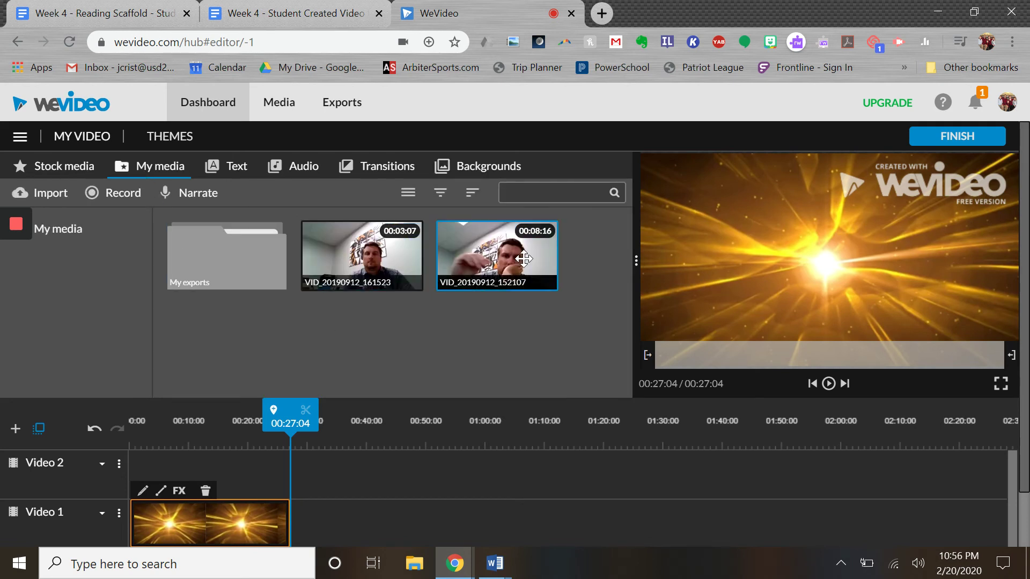
left_click(421, 268)
left_click_drag(344, 261, 148, 478)
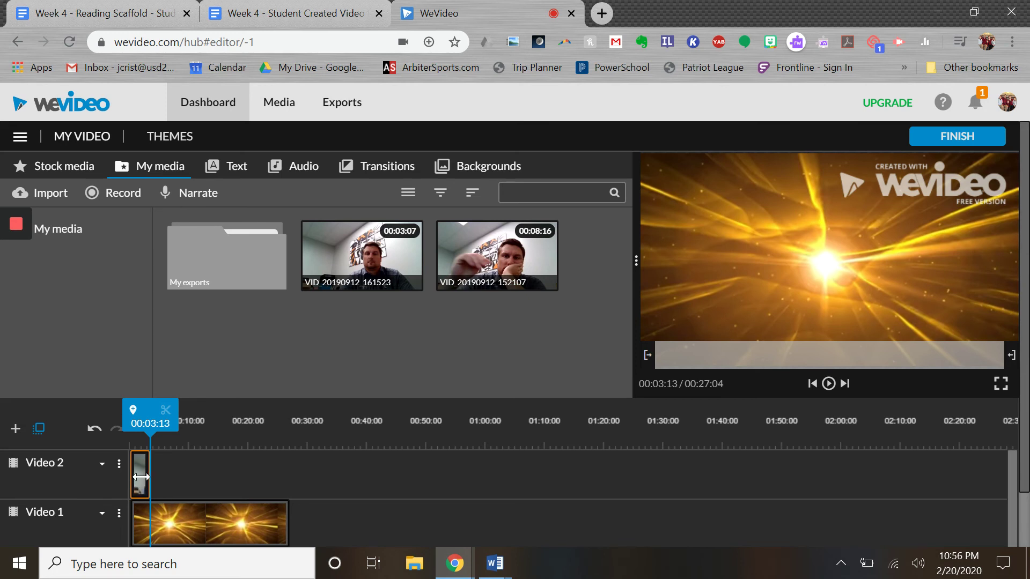
left_click(180, 518)
key("Delete")
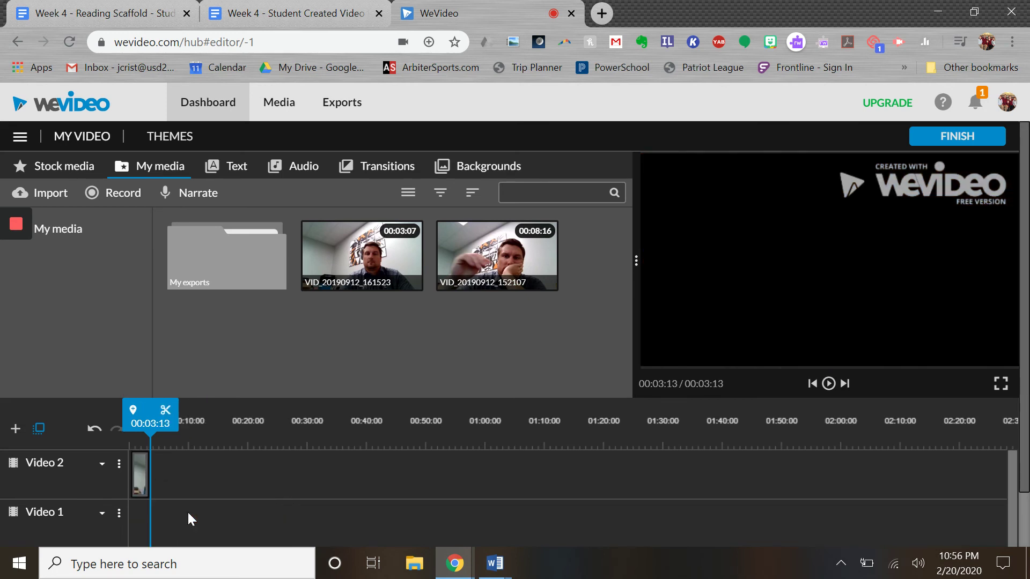
Step: Play the Video 2 webcam clip from the beginning in the preview
left_click(140, 481)
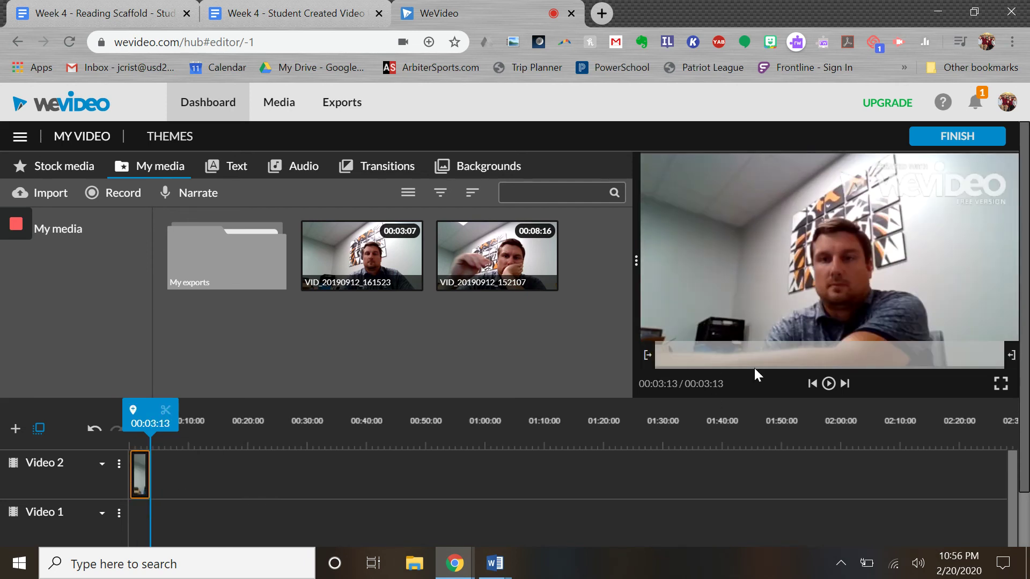
left_click(829, 383)
Step: Cycle through Text, Audio, Transitions and Backgrounds, then deselect the timeline clip so the project saves
left_click(227, 170)
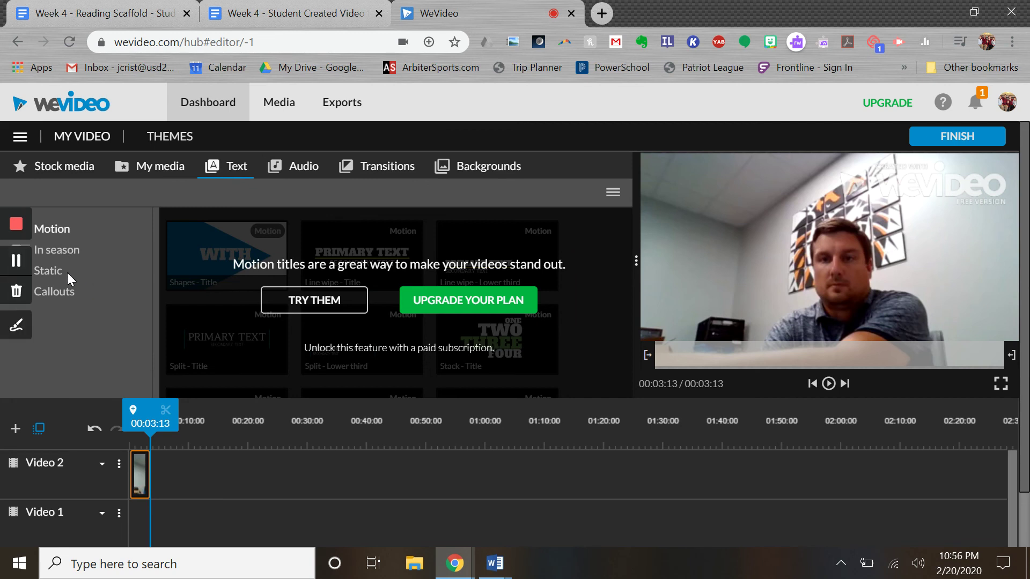
left_click(303, 169)
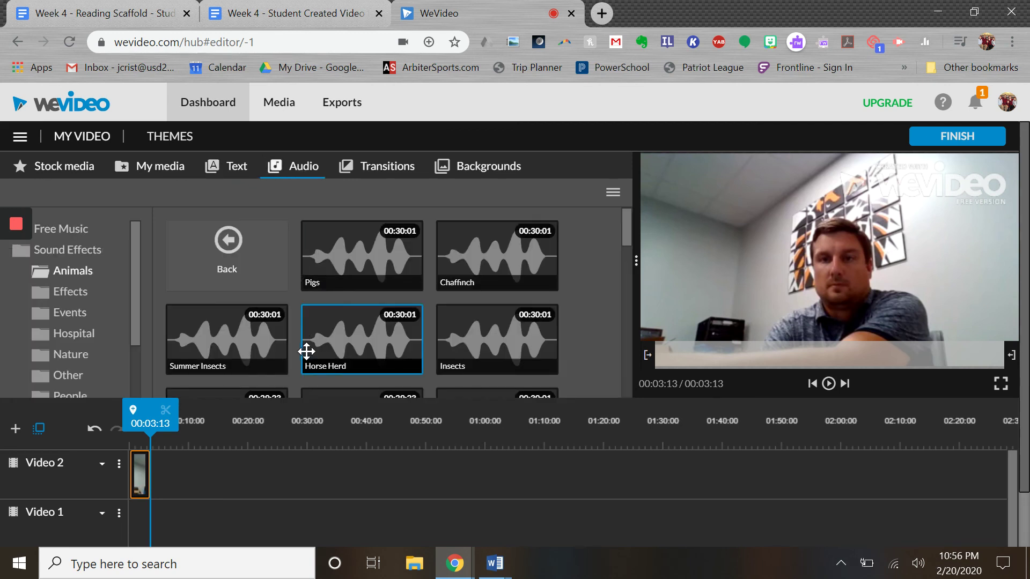
left_click(387, 168)
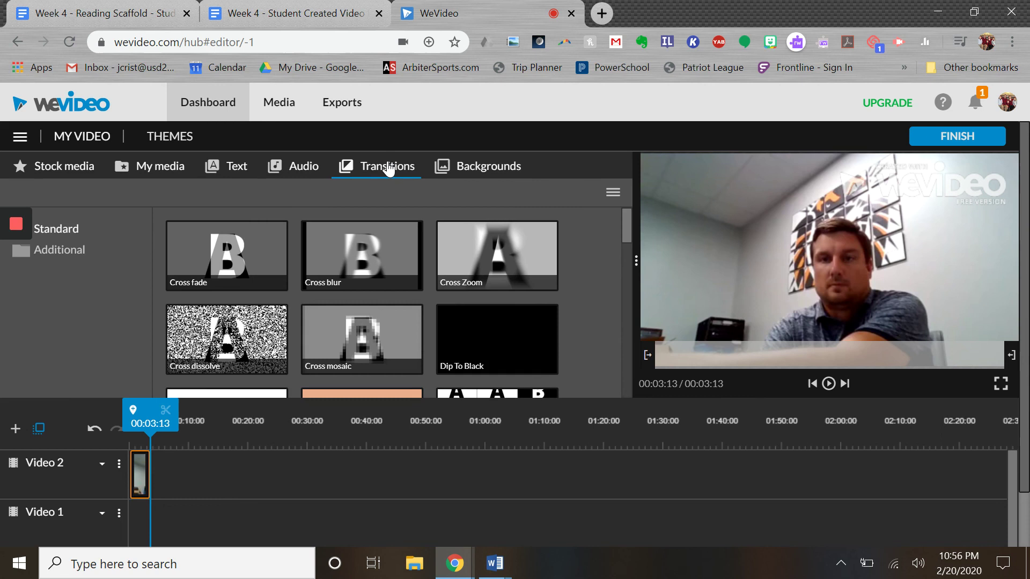
left_click(470, 170)
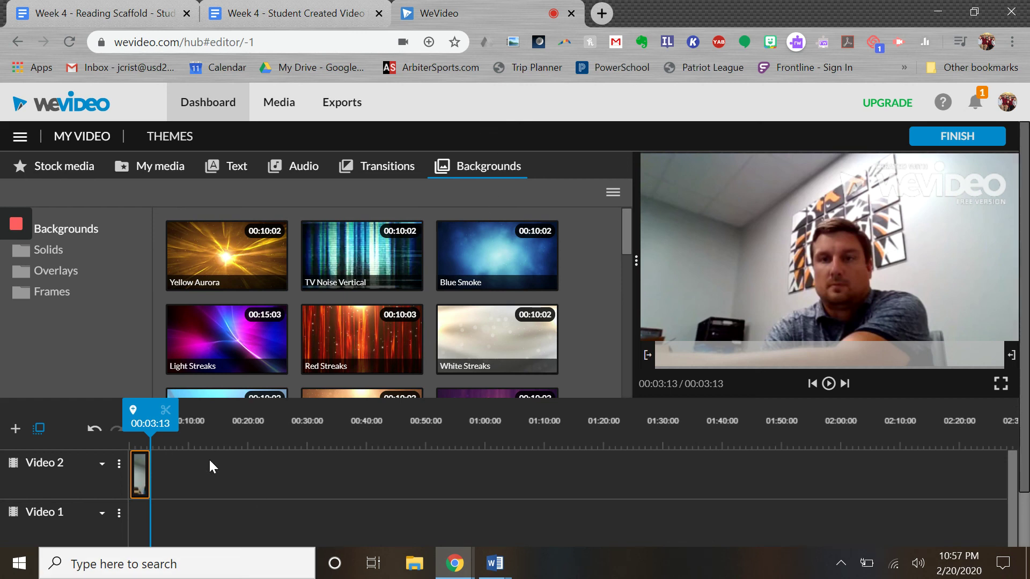
left_click(219, 494)
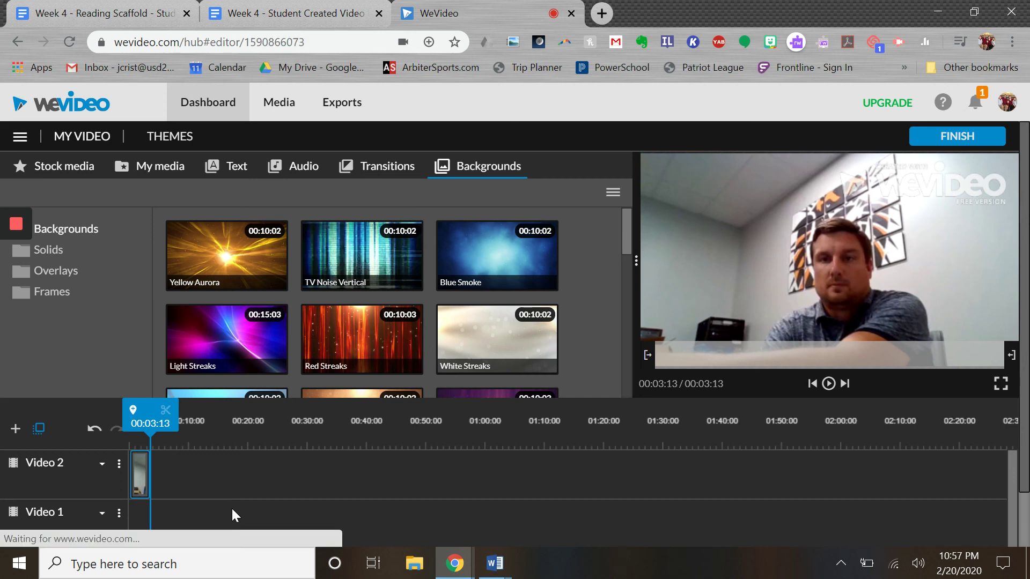